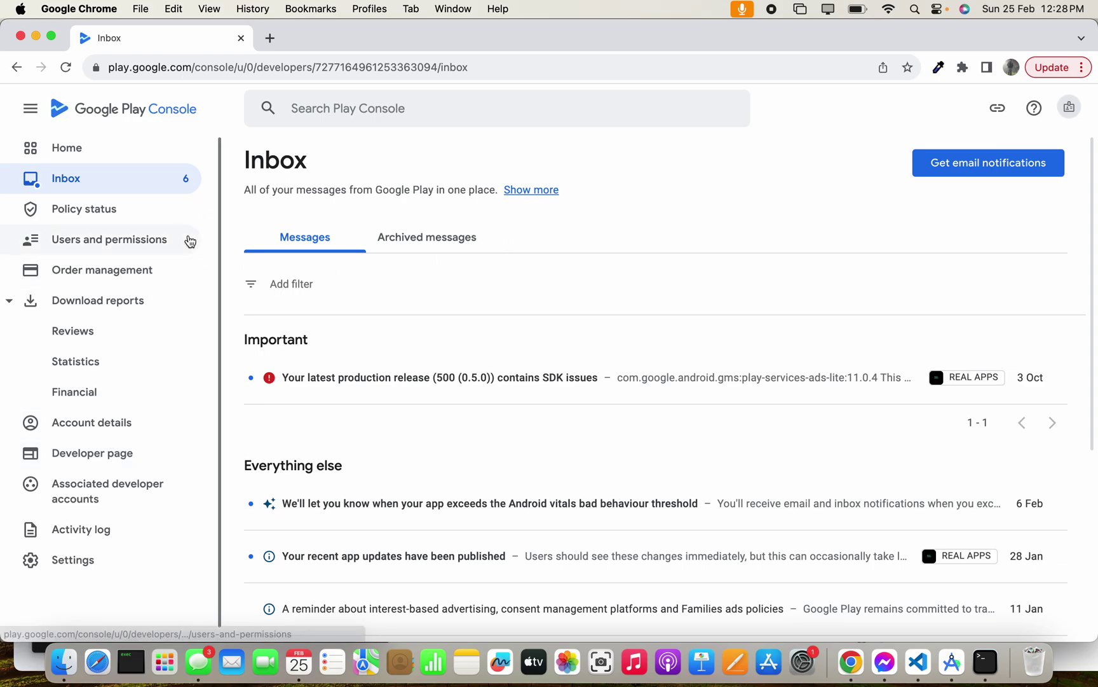
- Open Users and permissions from the sidebar to list the account's 2 users
click(121, 252)
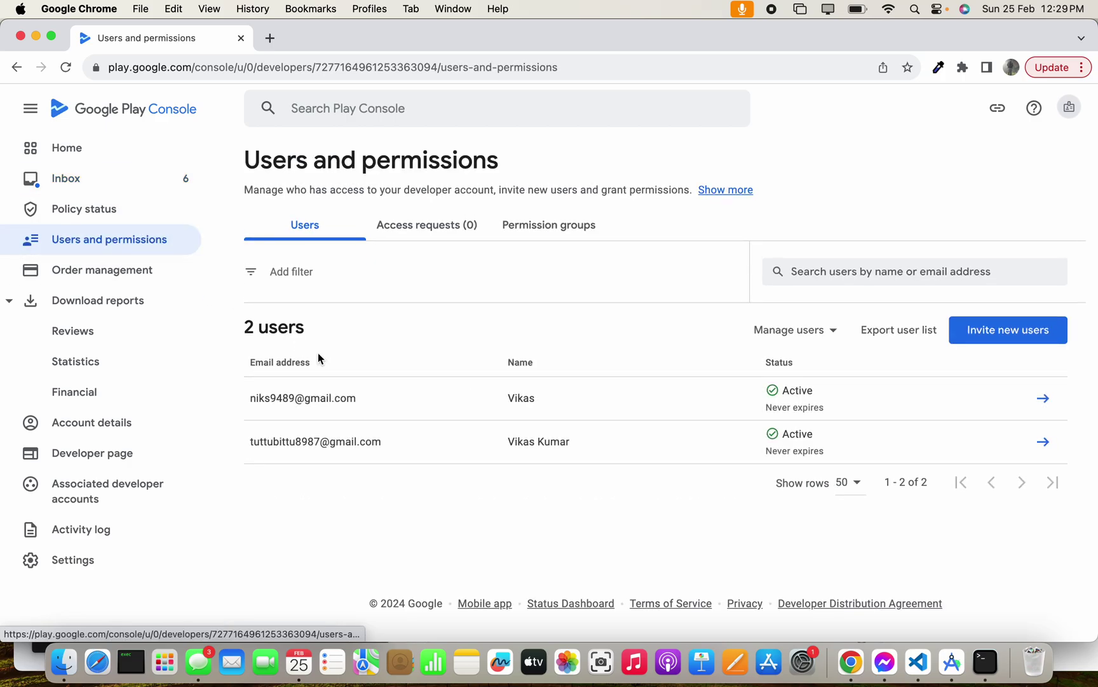
- Start a new user invite with the invitee's e-mail address and scroll to App permissions
click(1030, 339)
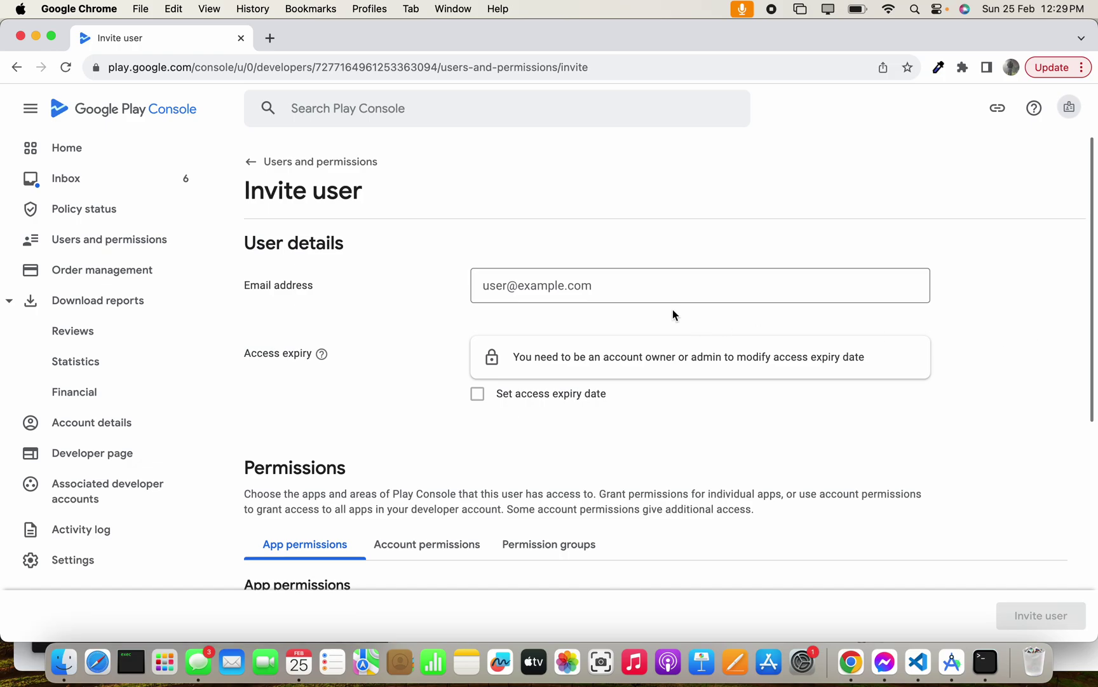
click(617, 280)
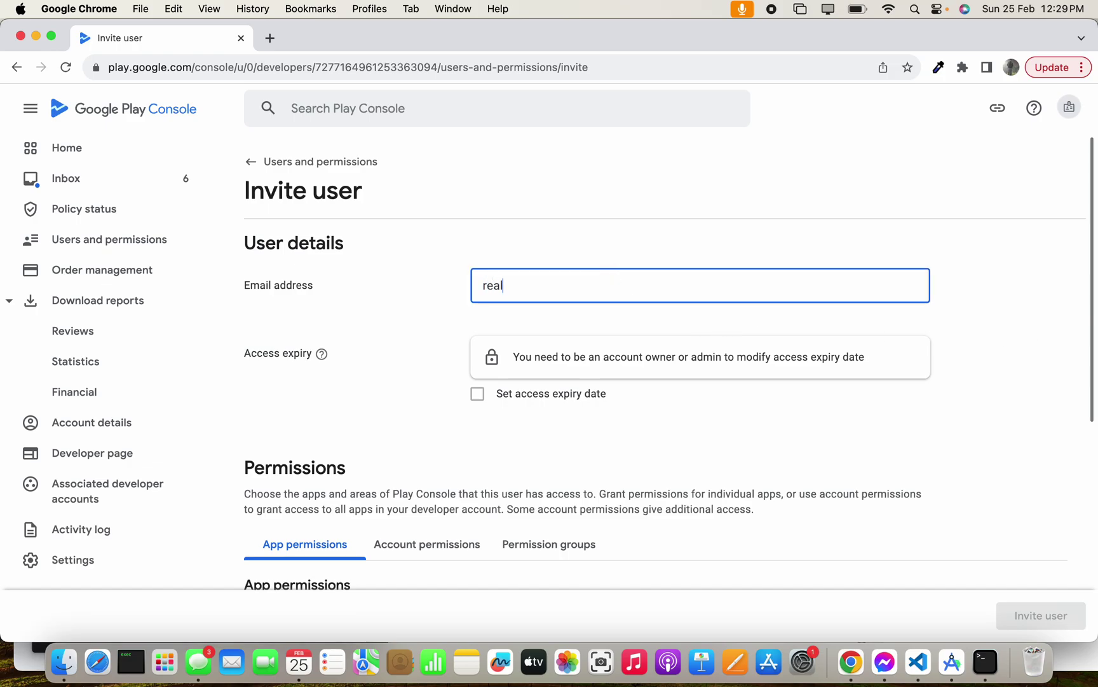
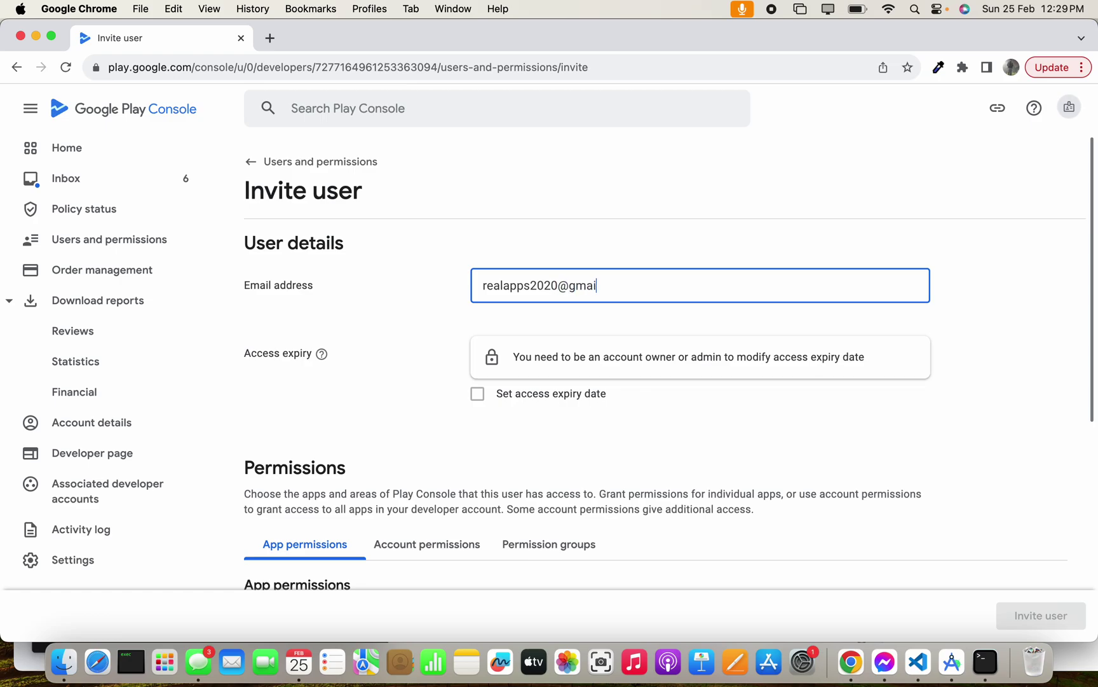
drag(1092, 379, 1050, 497)
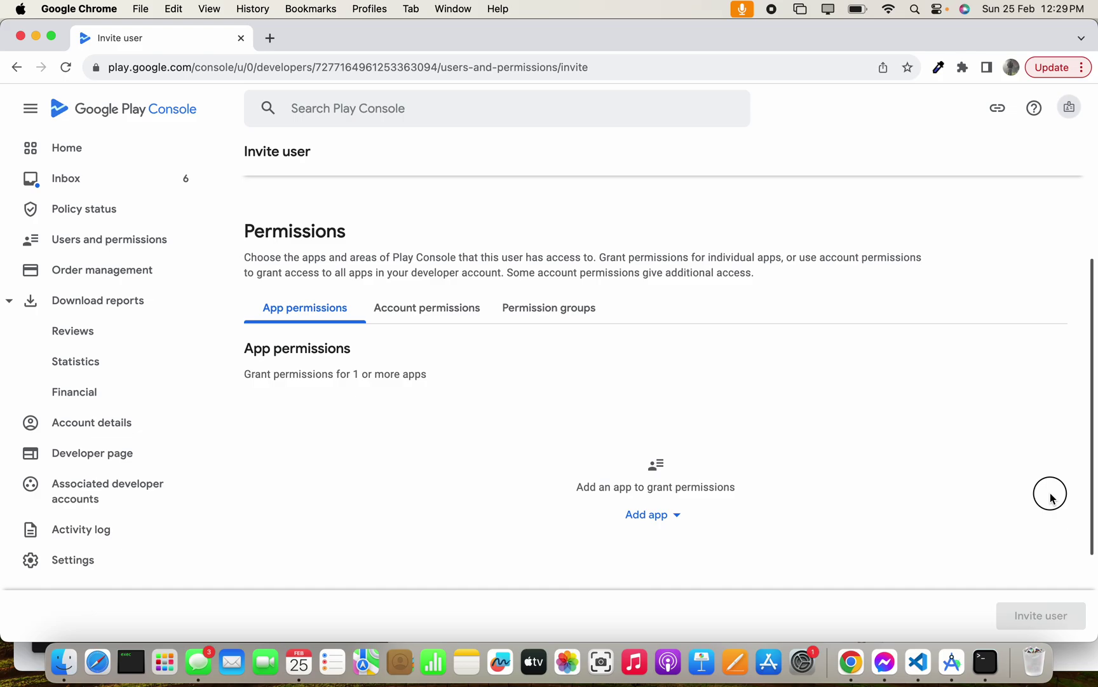
drag(1050, 497, 1048, 512)
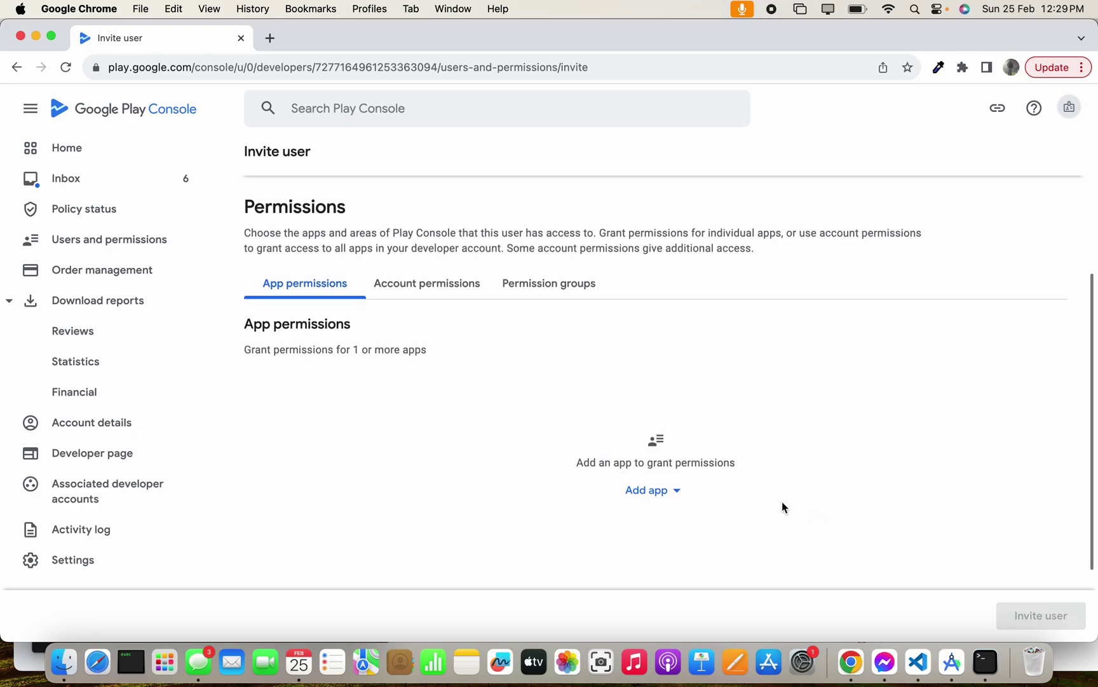
- Add REAL APPS to the invite with View app information (read only) permission
click(678, 502)
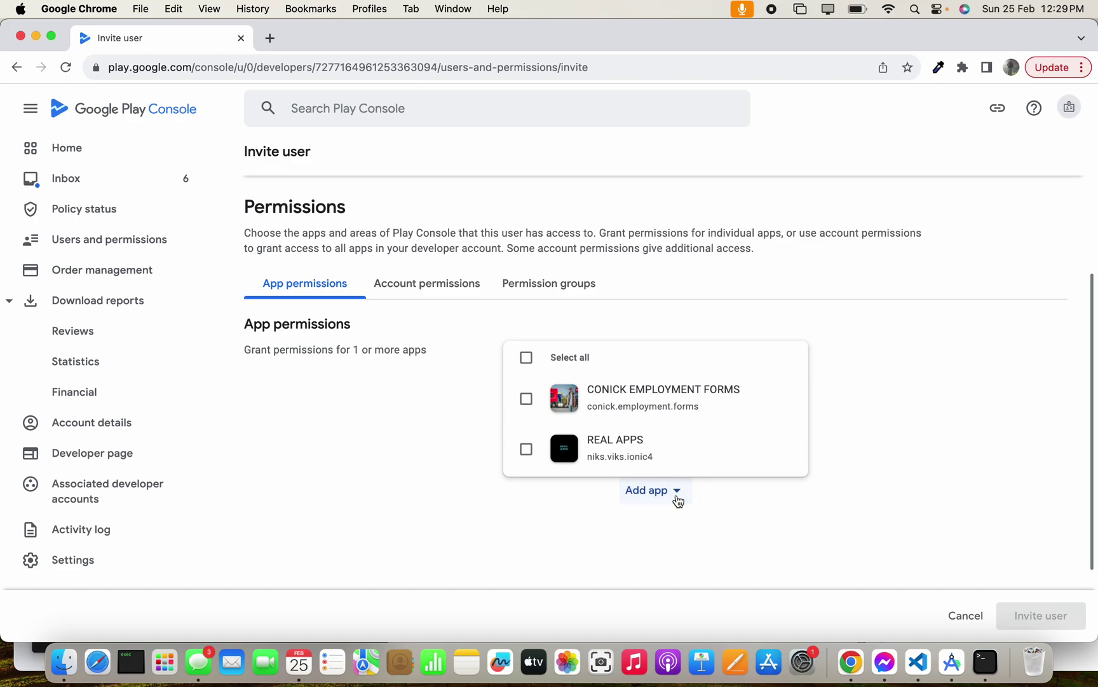
click(527, 449)
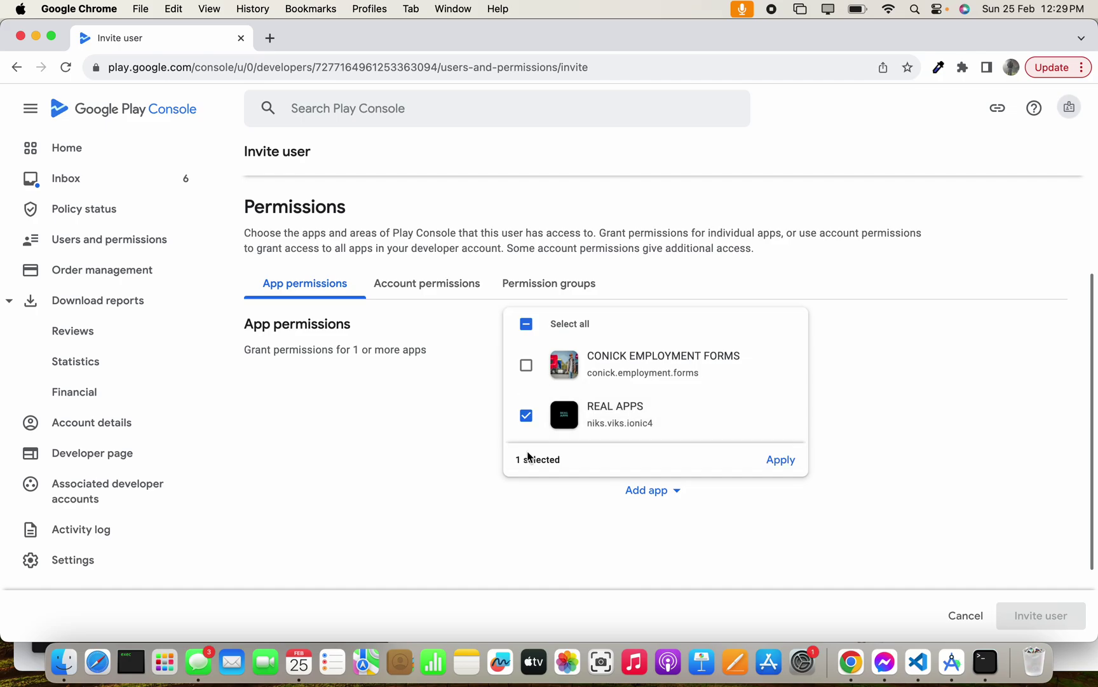
click(781, 461)
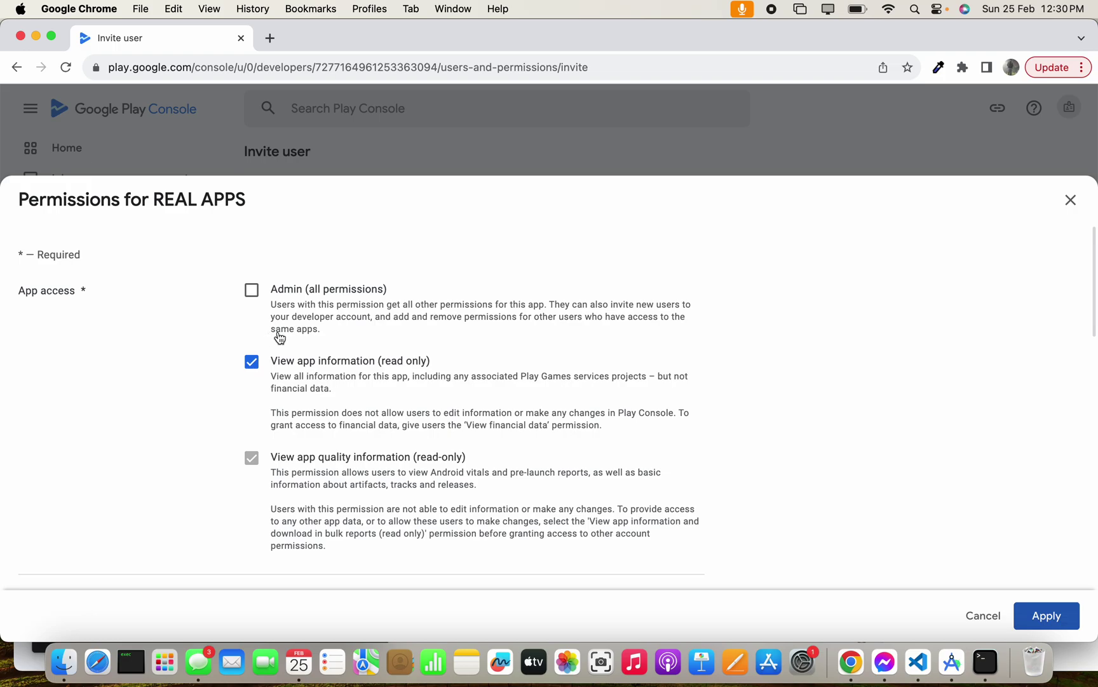
click(1066, 617)
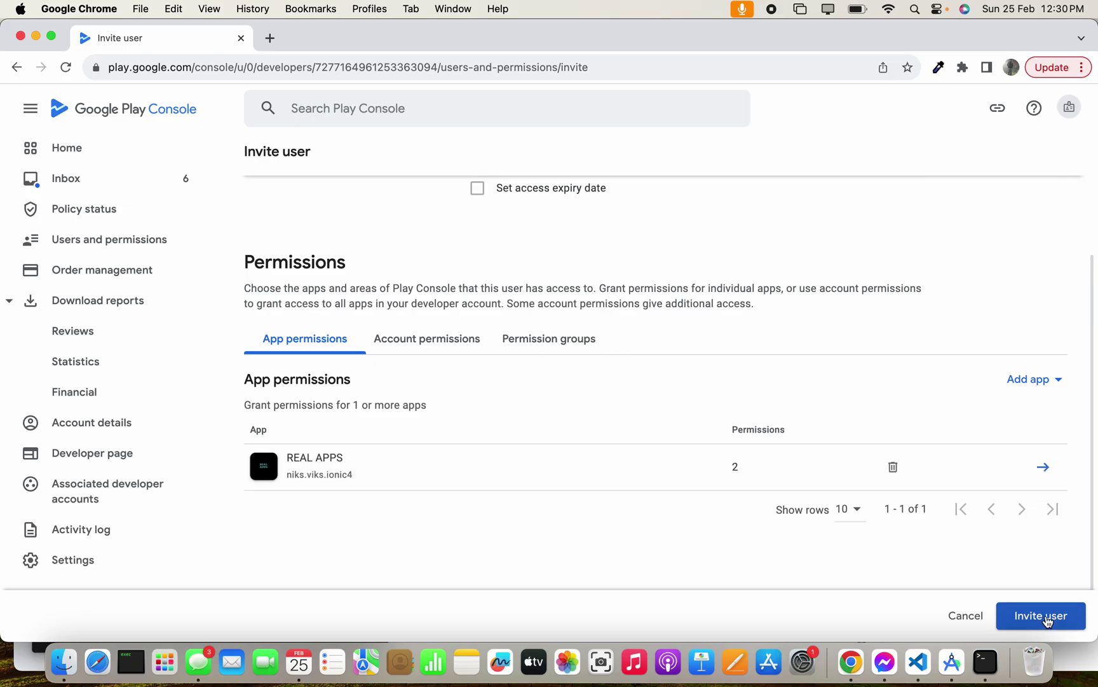
- Send the user invitation and move the Console window aside
click(1047, 620)
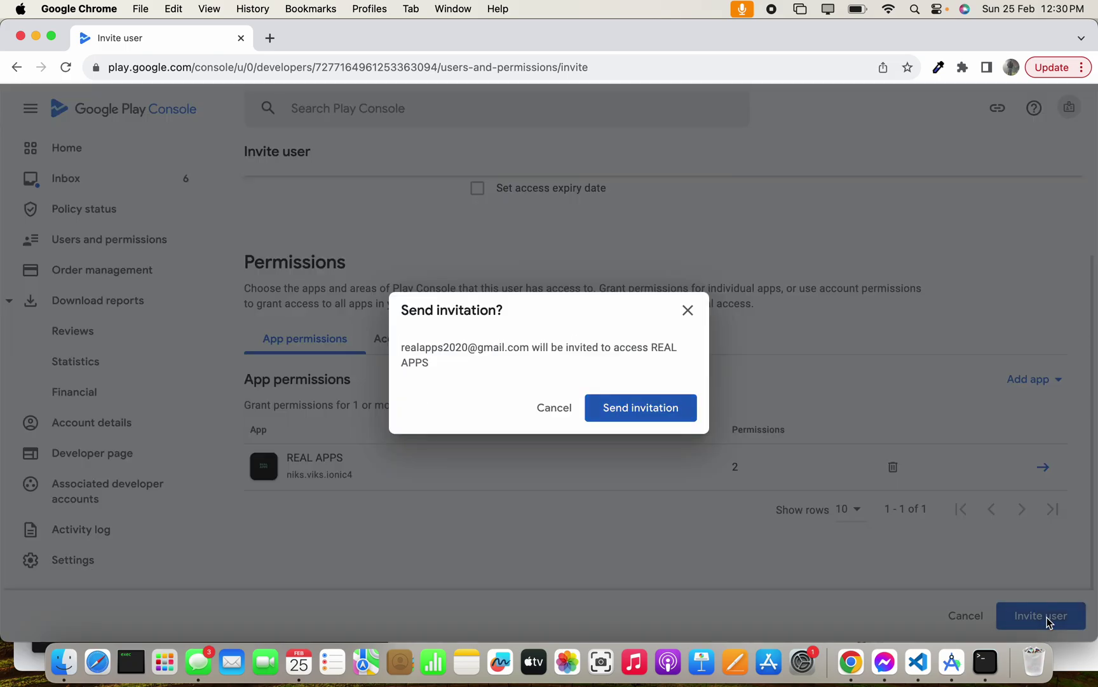
click(669, 407)
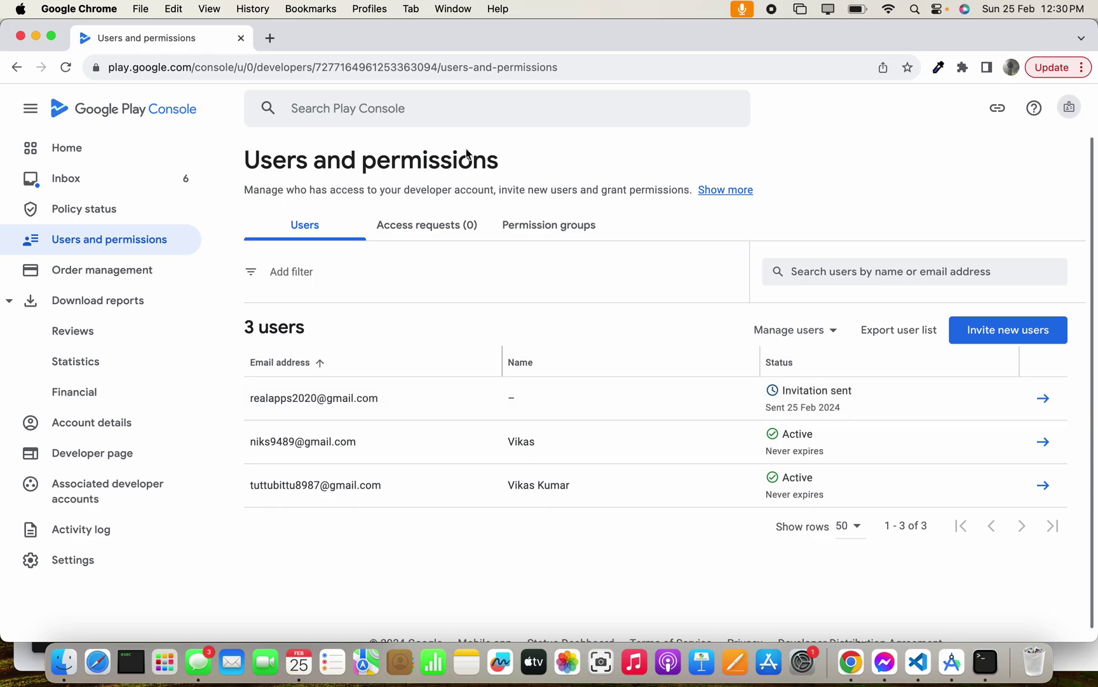
drag(585, 41, 583, 123)
- Open the Play Console invitation e-mail in Gmail and follow its acceptance link
click(566, 68)
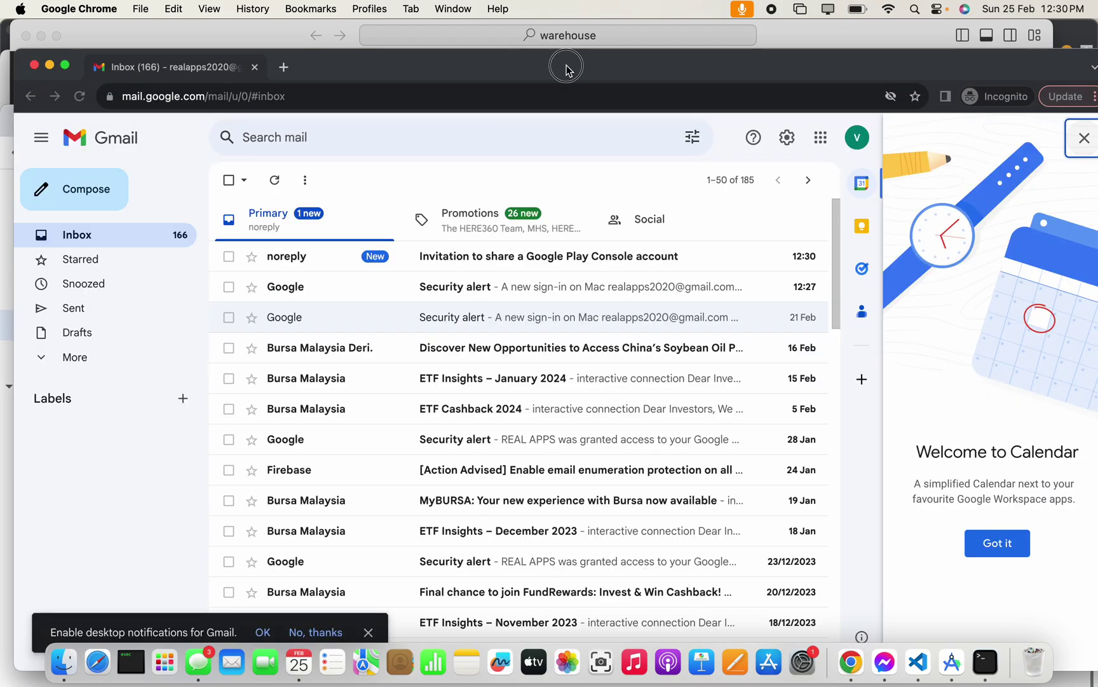
click(472, 268)
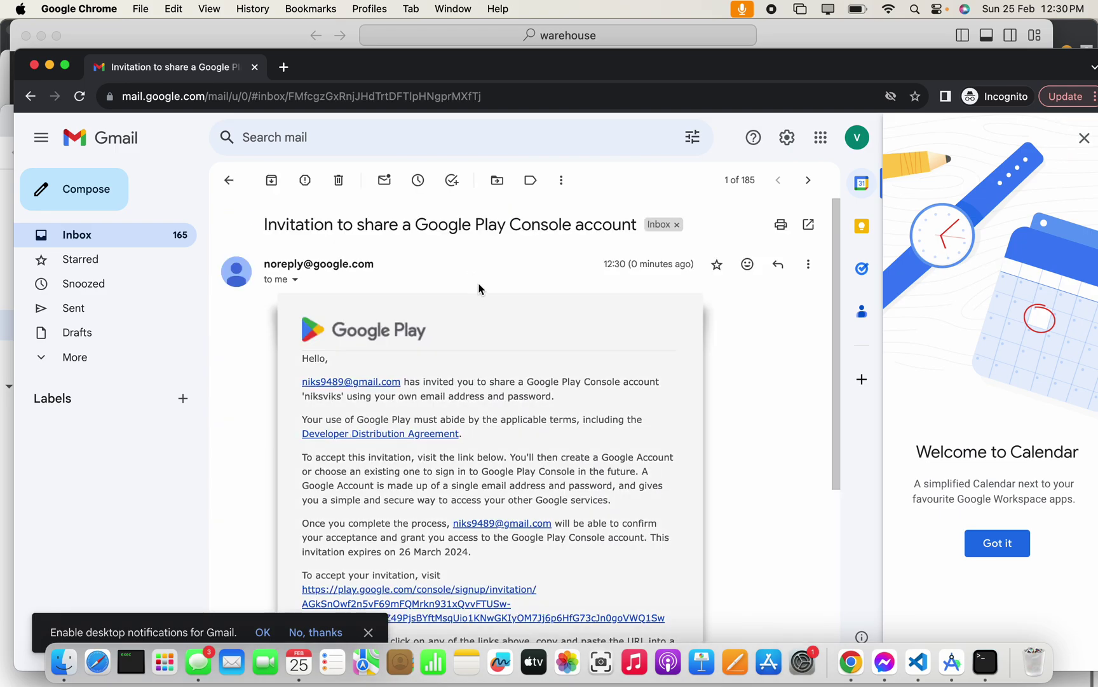
drag(833, 313, 834, 450)
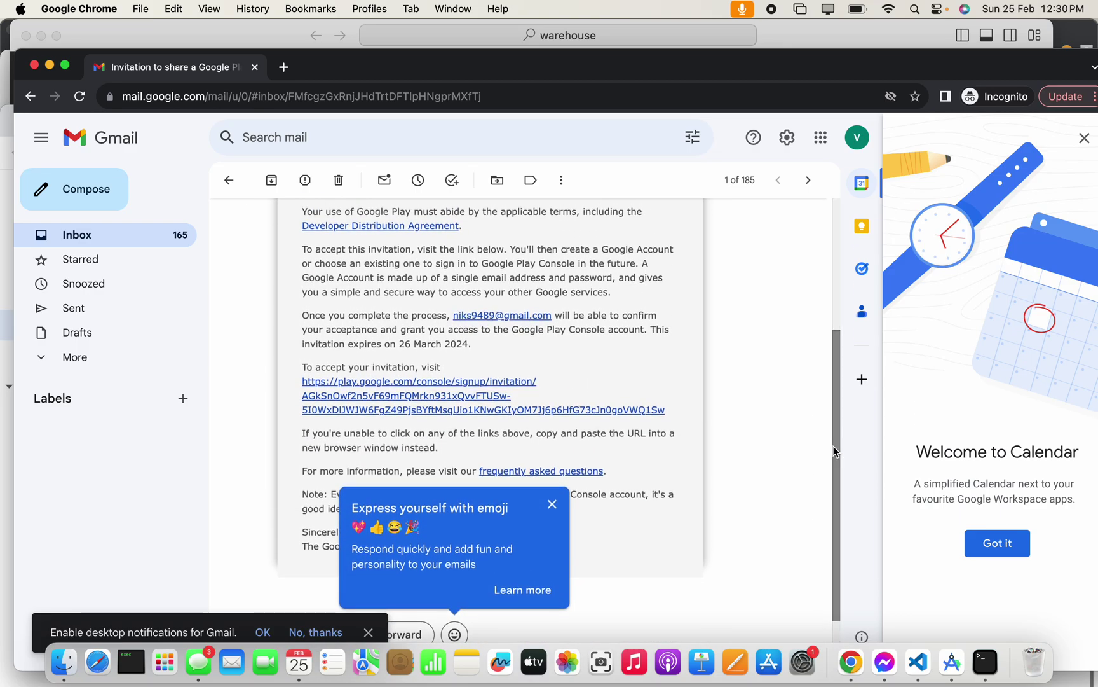
click(400, 411)
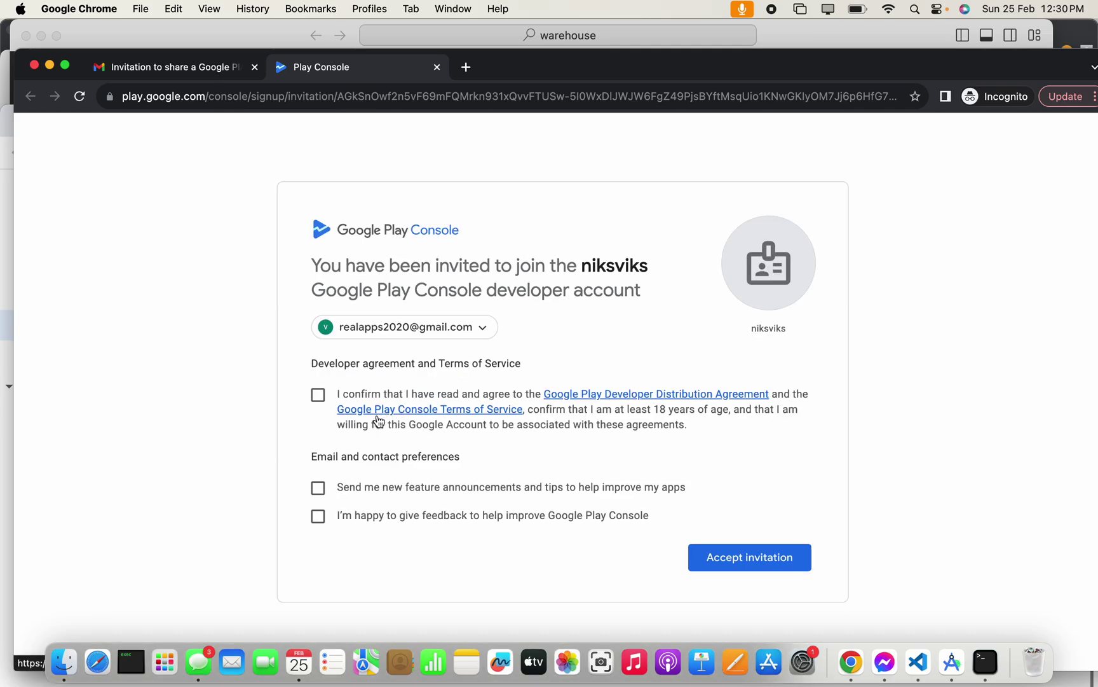
- Agree to the developer terms, leave announcement e-mails off, and accept the invitation
click(318, 395)
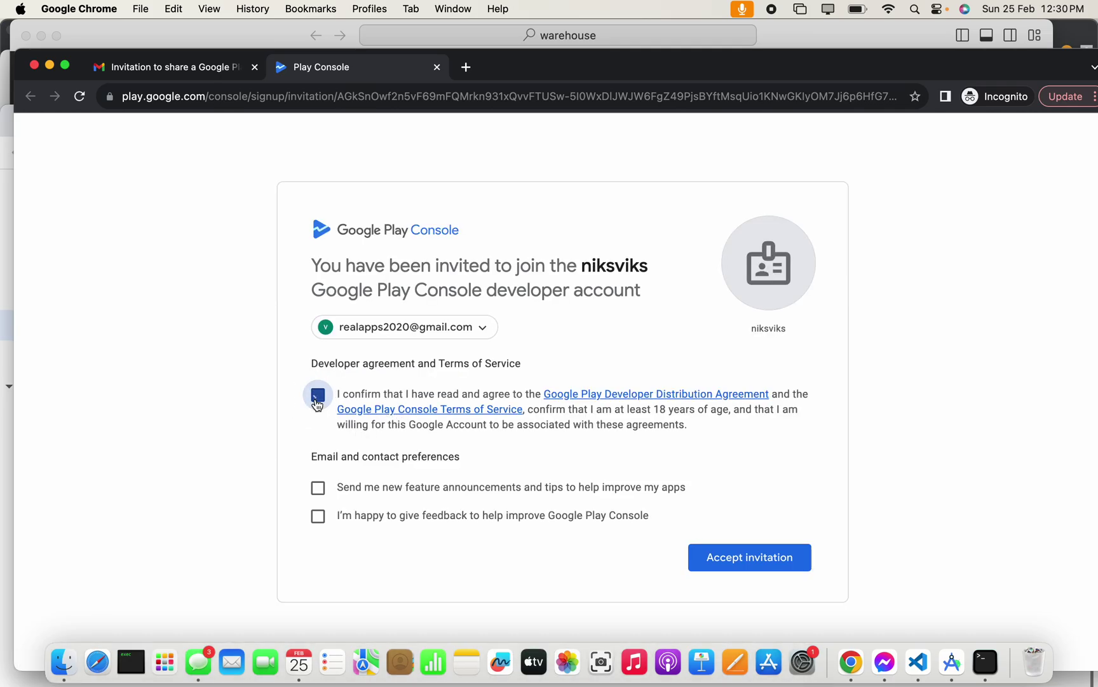
click(317, 488)
click(319, 490)
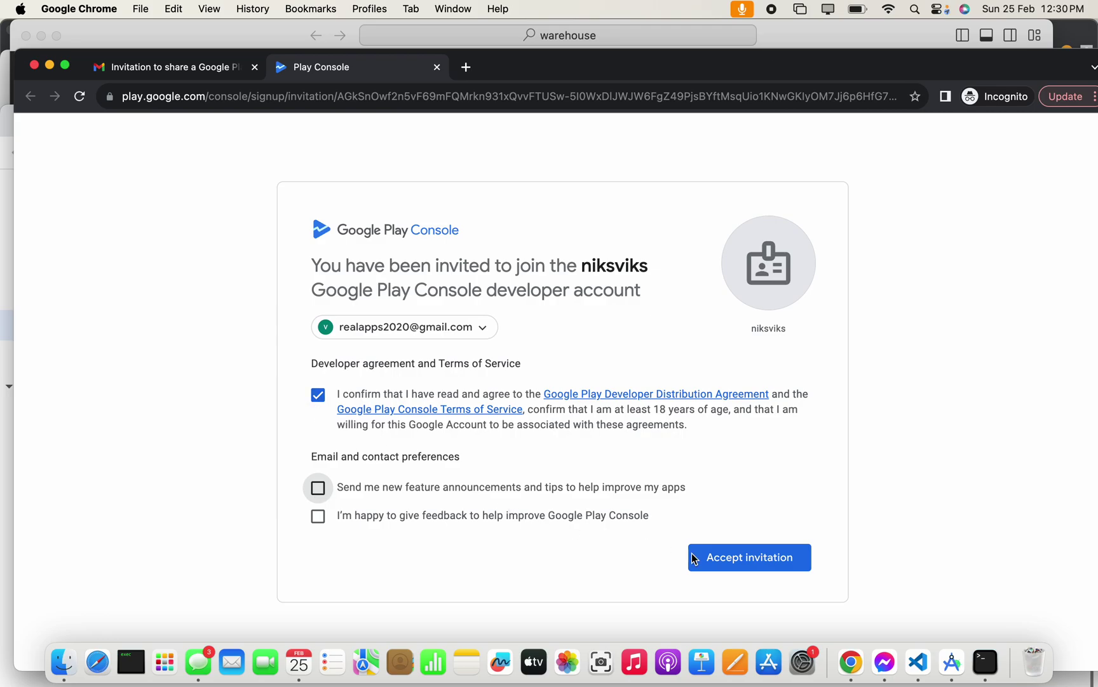
click(726, 569)
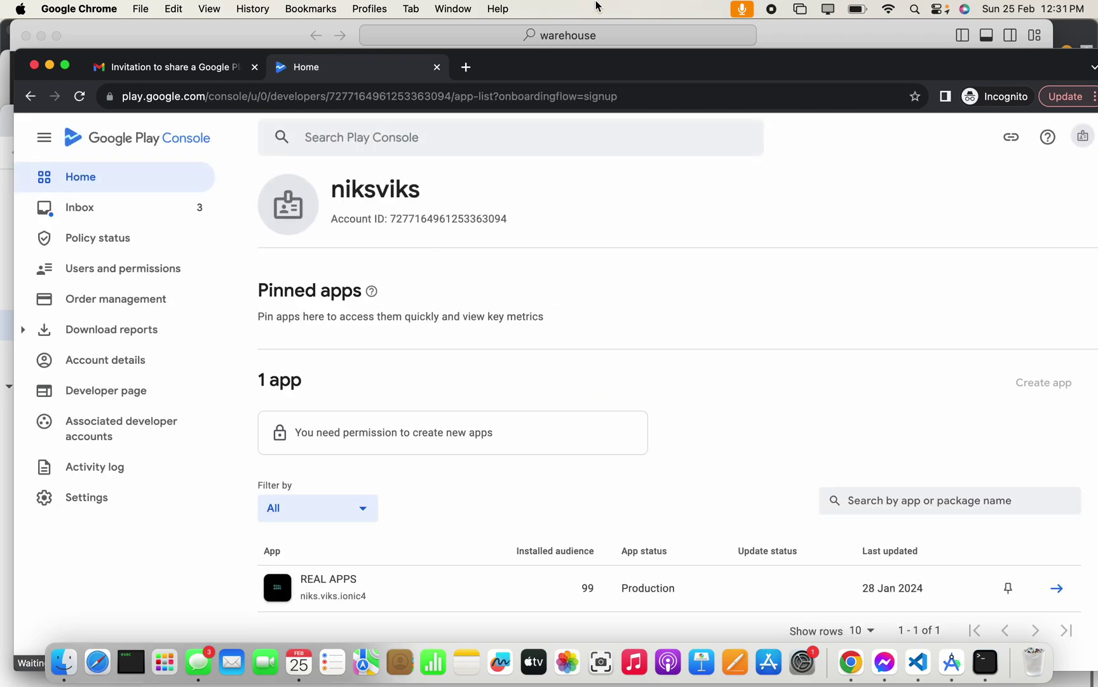
- As the invitee, browse REAL APPS' Production, Releases overview, Inbox and Dashboard pages
double_click(599, 58)
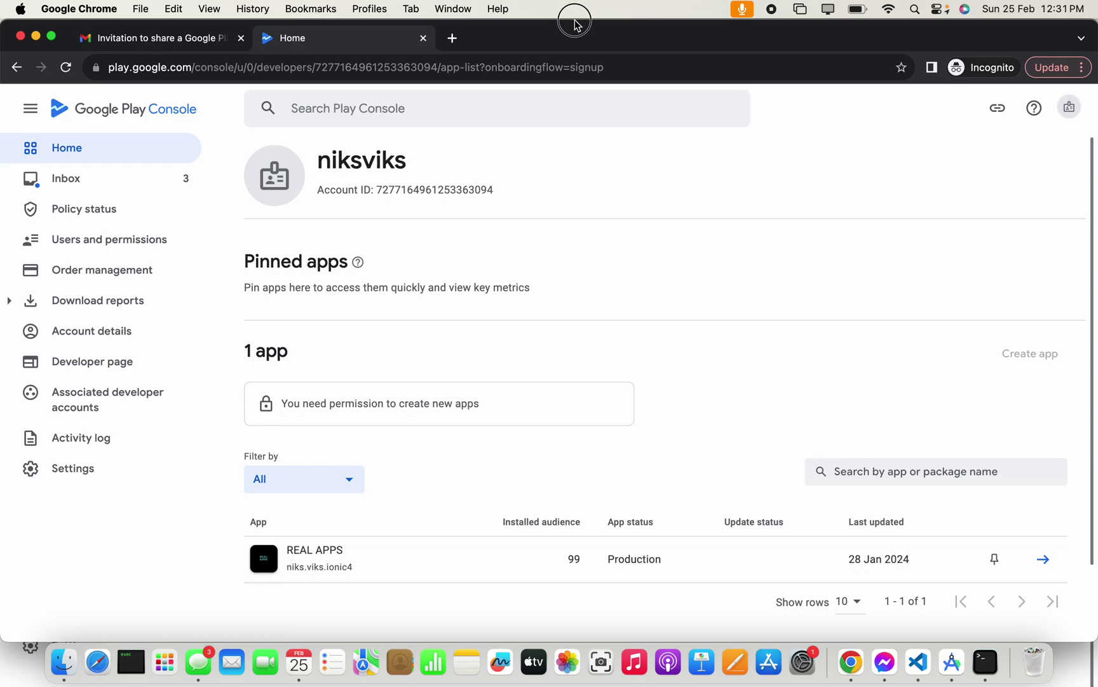
click(365, 567)
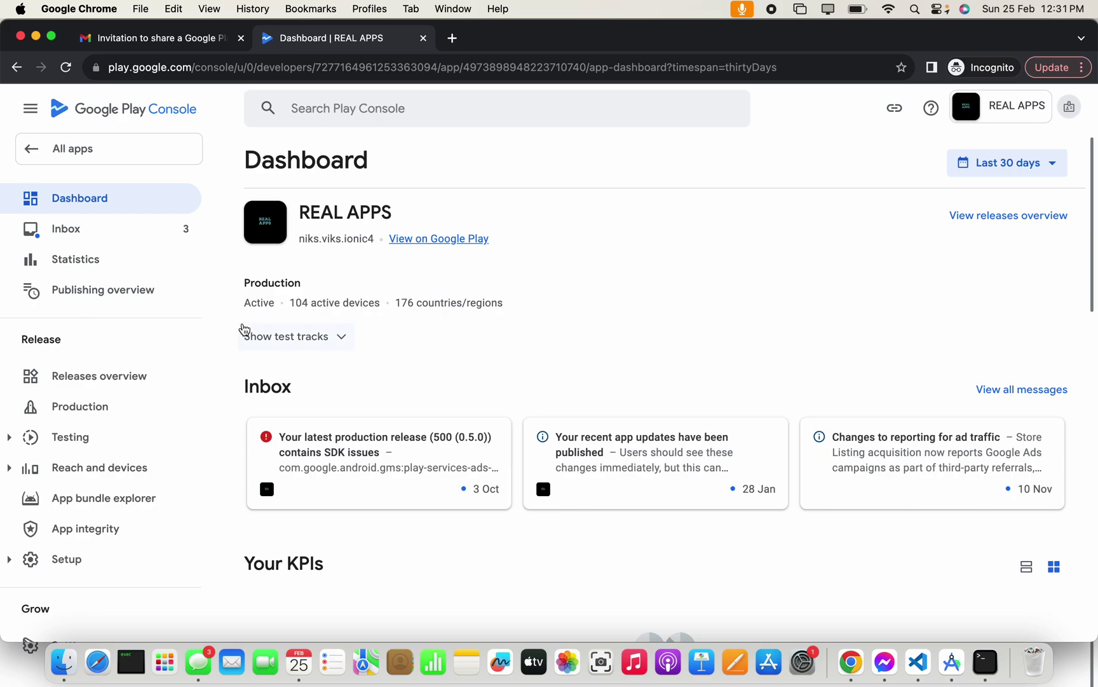
click(108, 419)
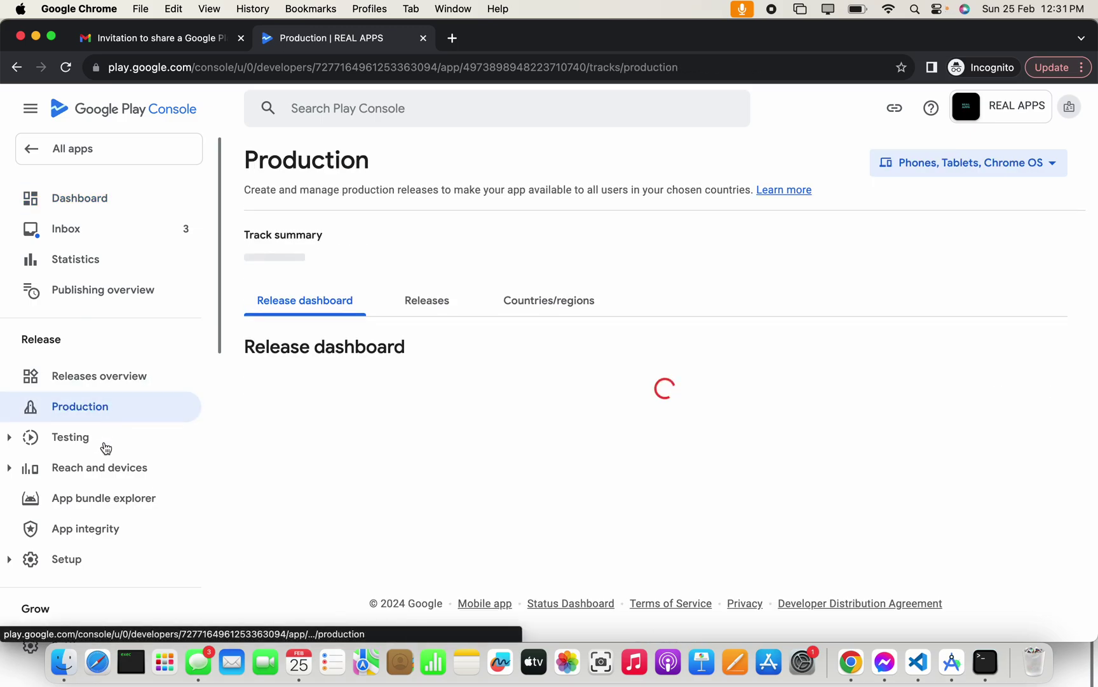
click(147, 383)
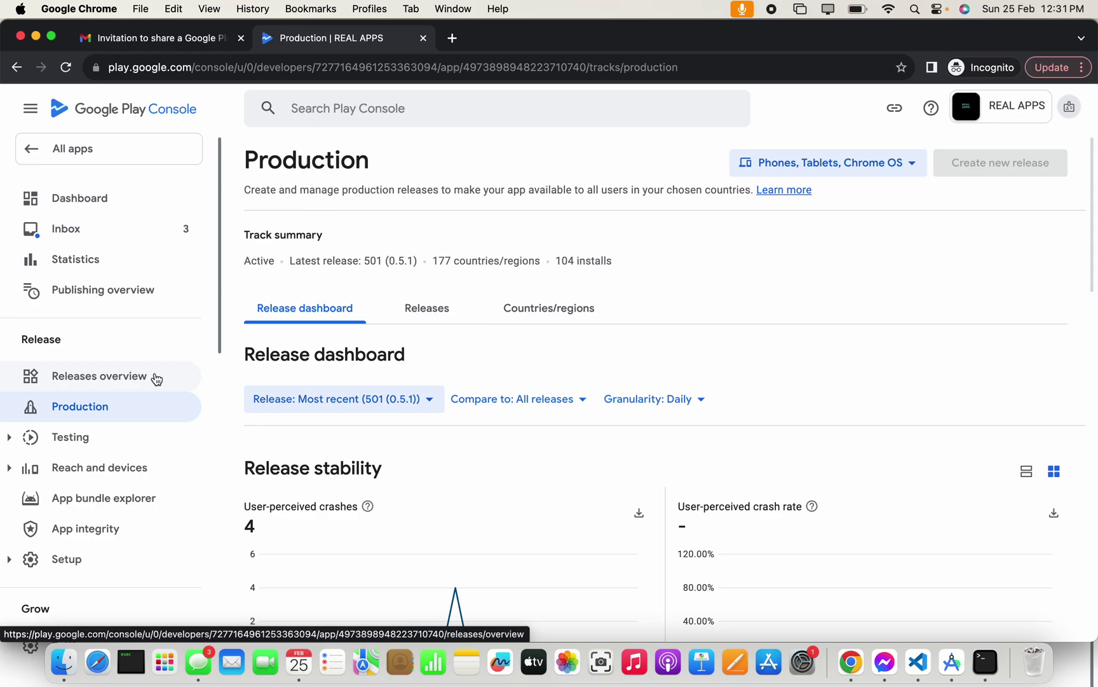
drag(218, 329, 231, 297)
click(131, 233)
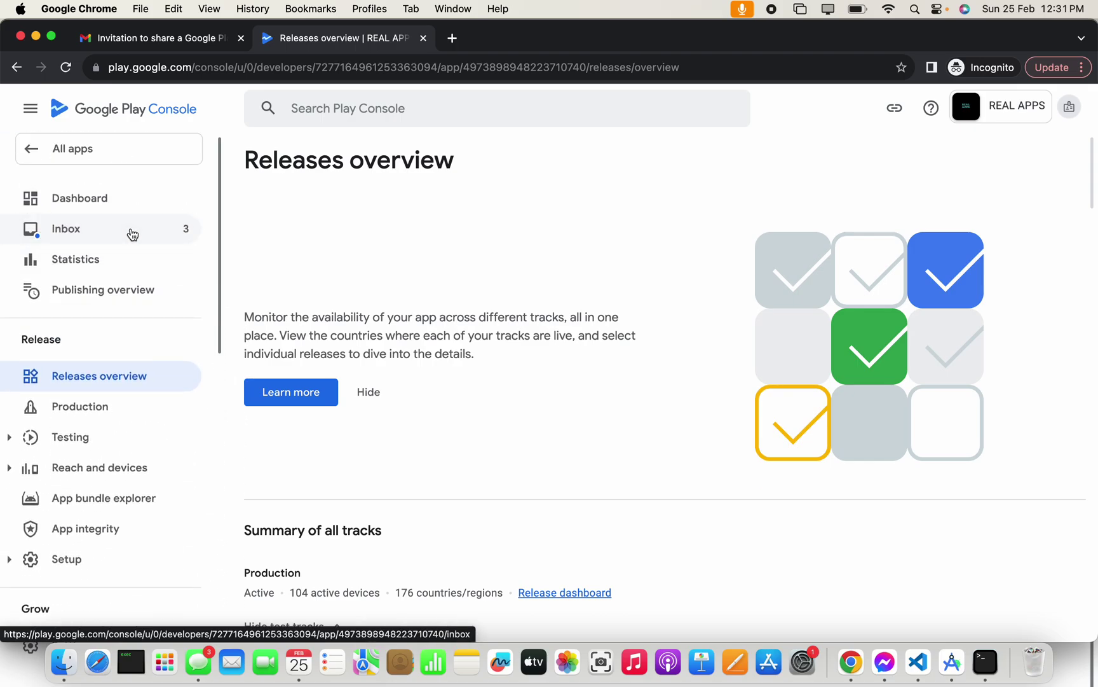
click(126, 209)
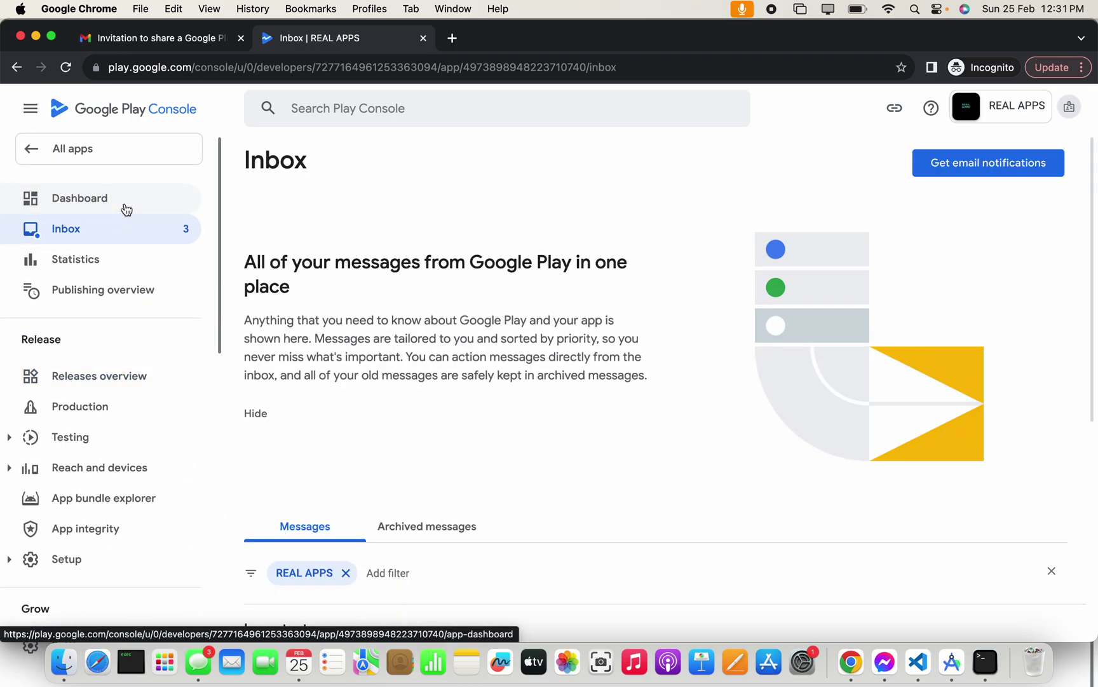
- Reload the owner's Users and permissions page and open the now-Active invited user's details
double_click(503, 48)
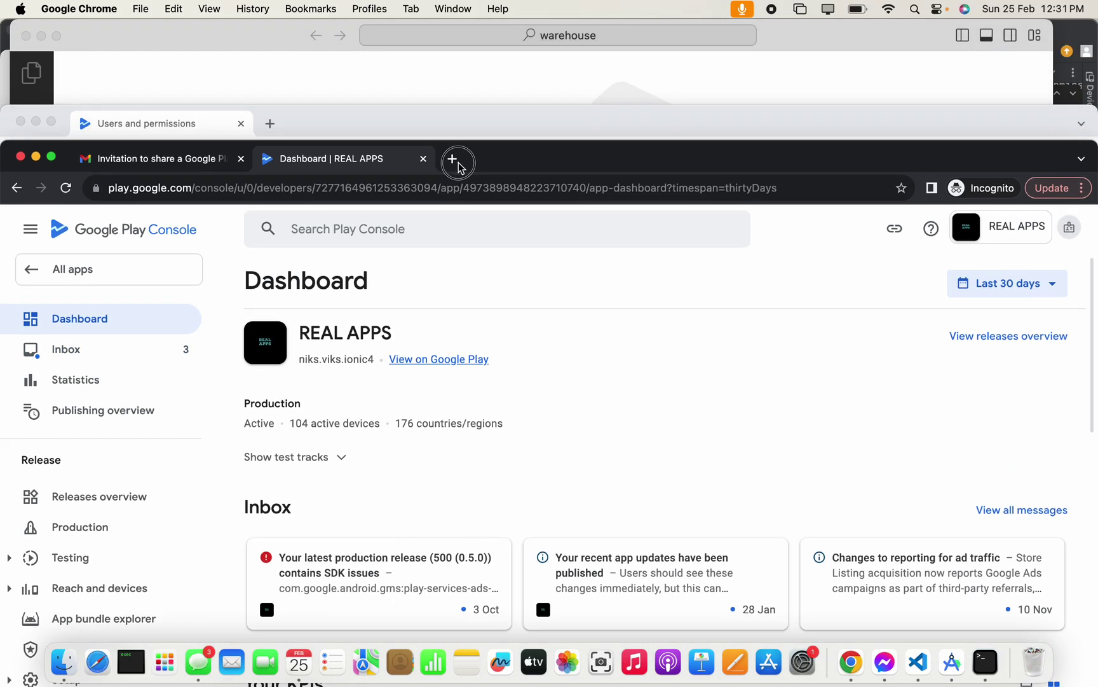
click(468, 128)
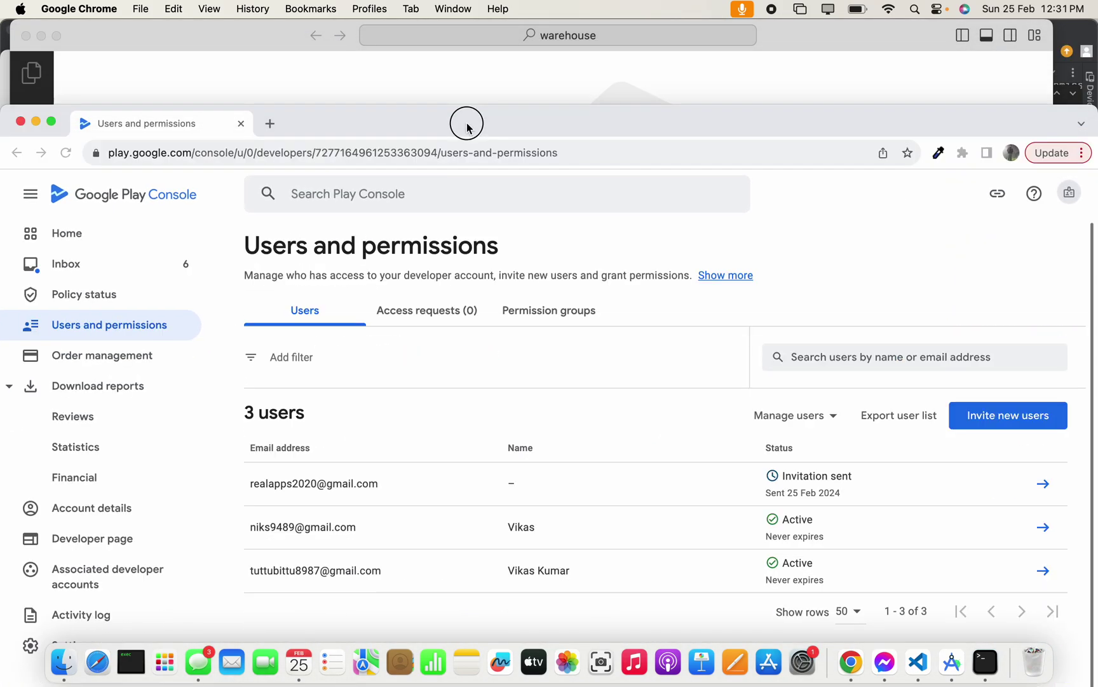
drag(466, 120, 471, 36)
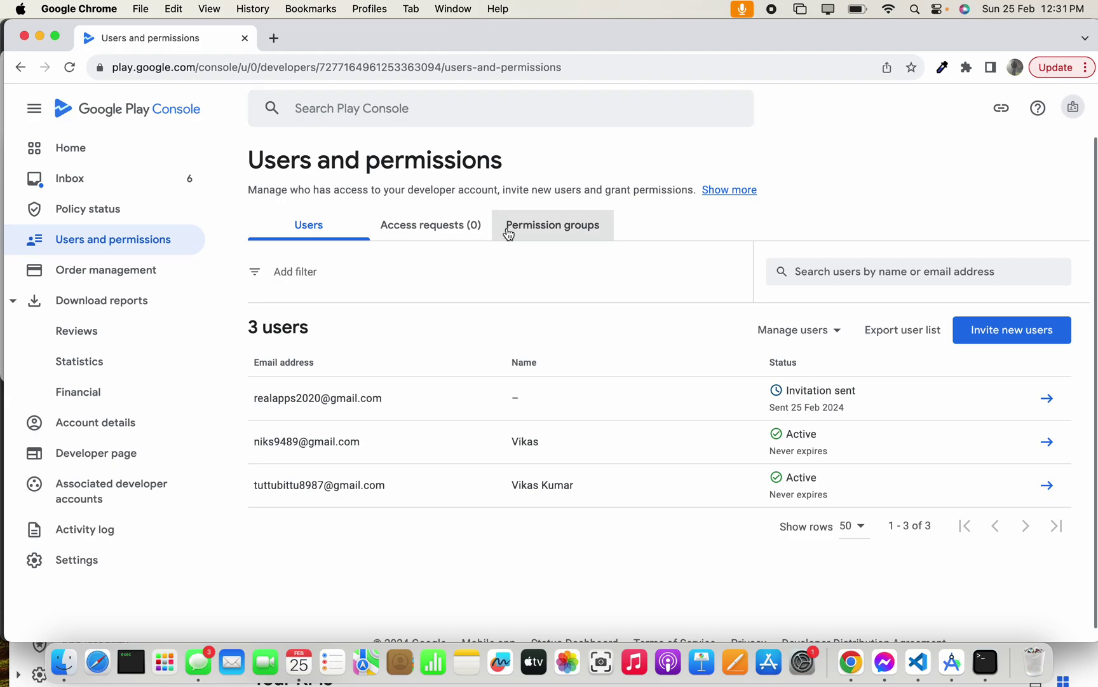
click(537, 64)
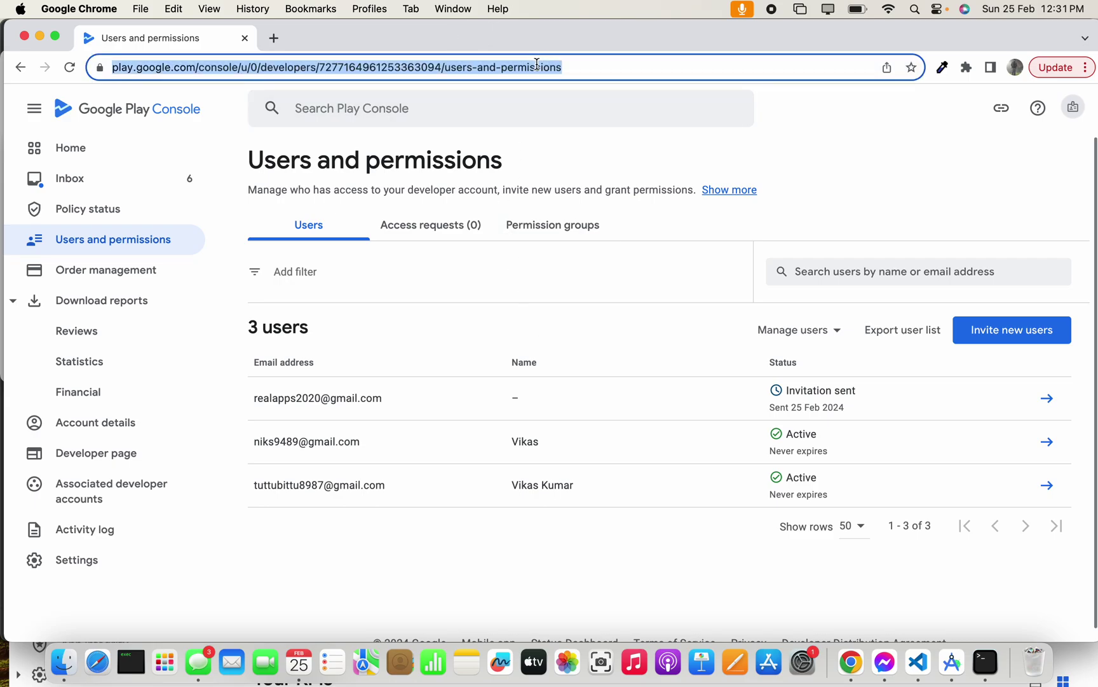
key(Return)
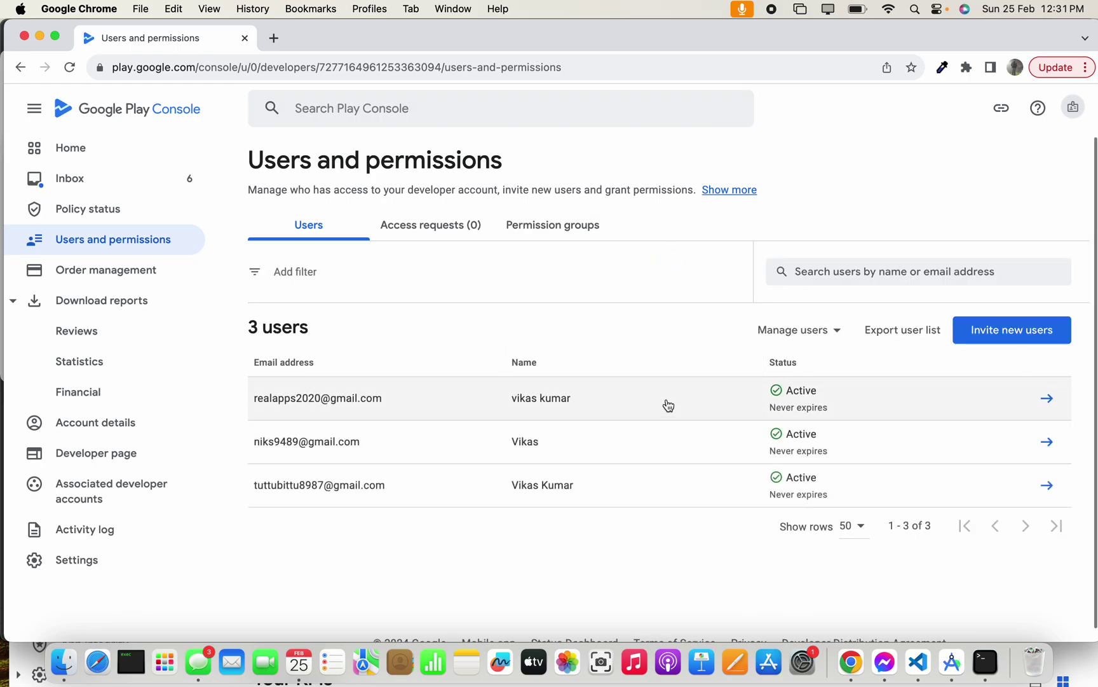
click(667, 405)
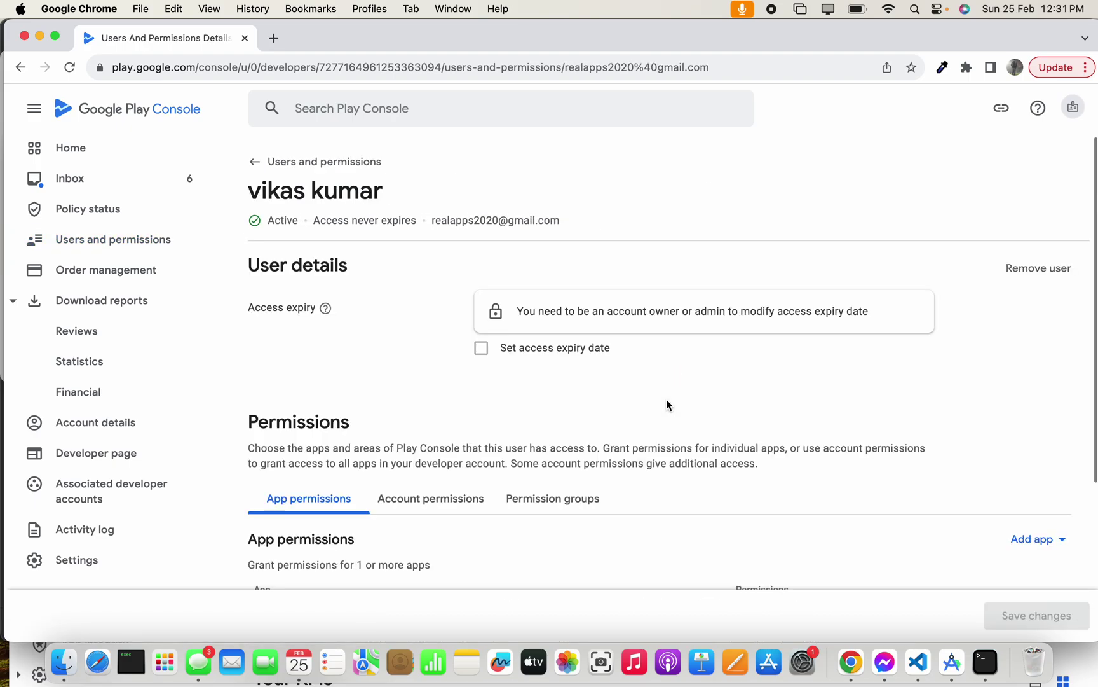
- Remove the invited user from the developer account, then move the owner's window aside
click(1038, 268)
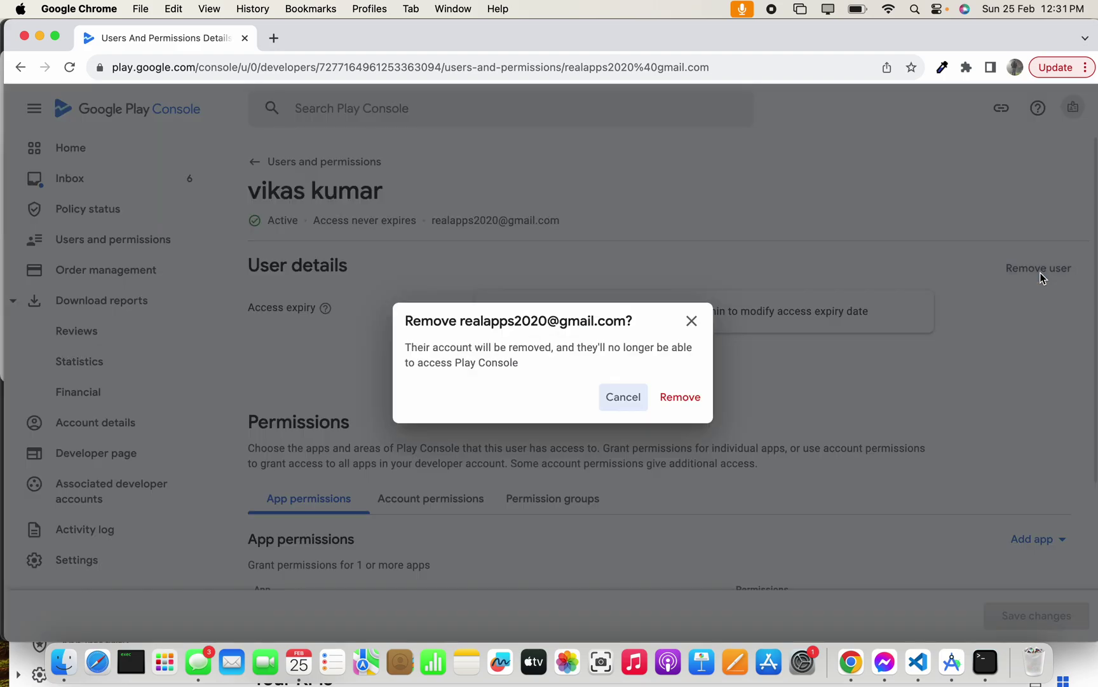
click(698, 397)
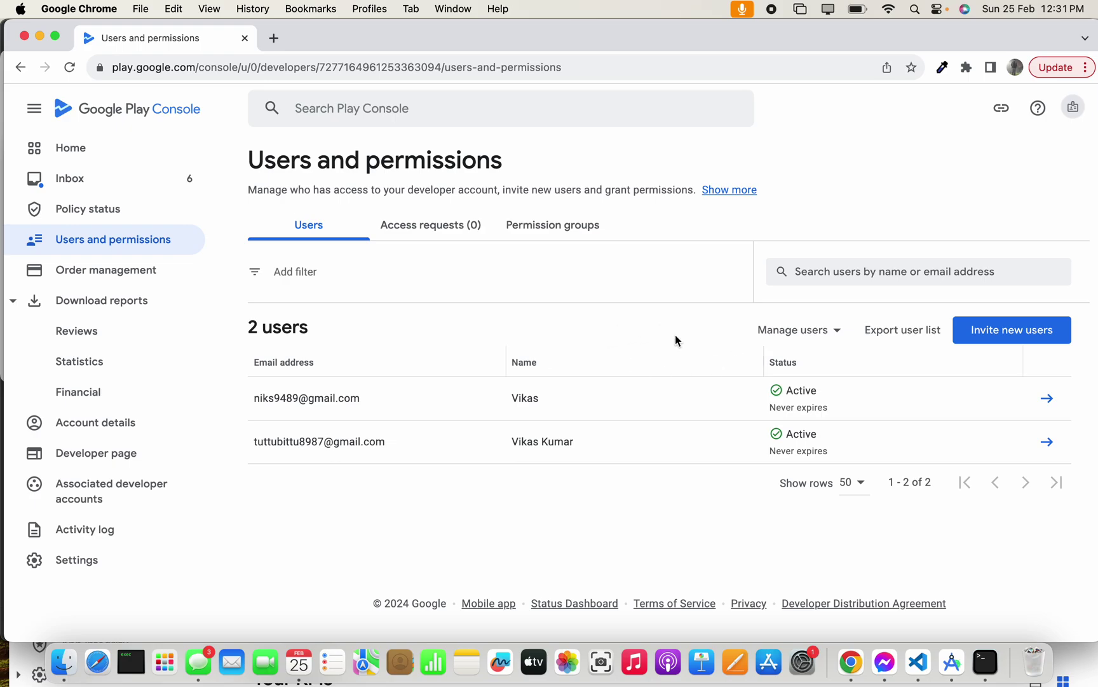
drag(700, 32, 642, 50)
- Reload the invitee's REAL APPS dashboard in the incognito window to confirm access is revoked
click(630, 167)
click(619, 74)
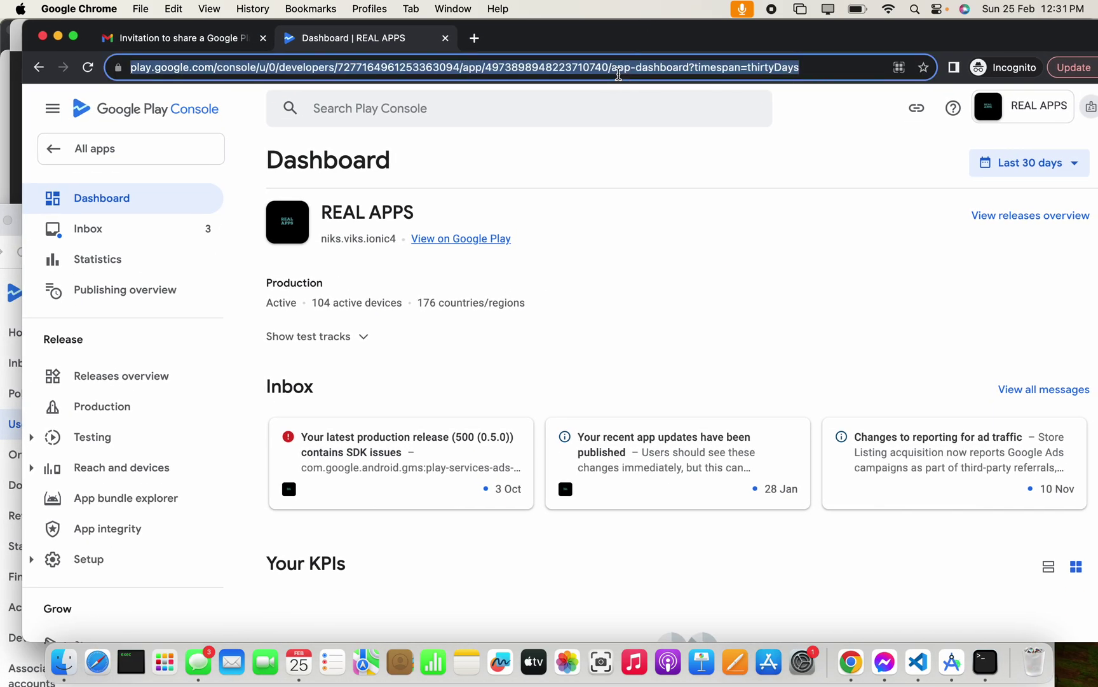
key(Return)
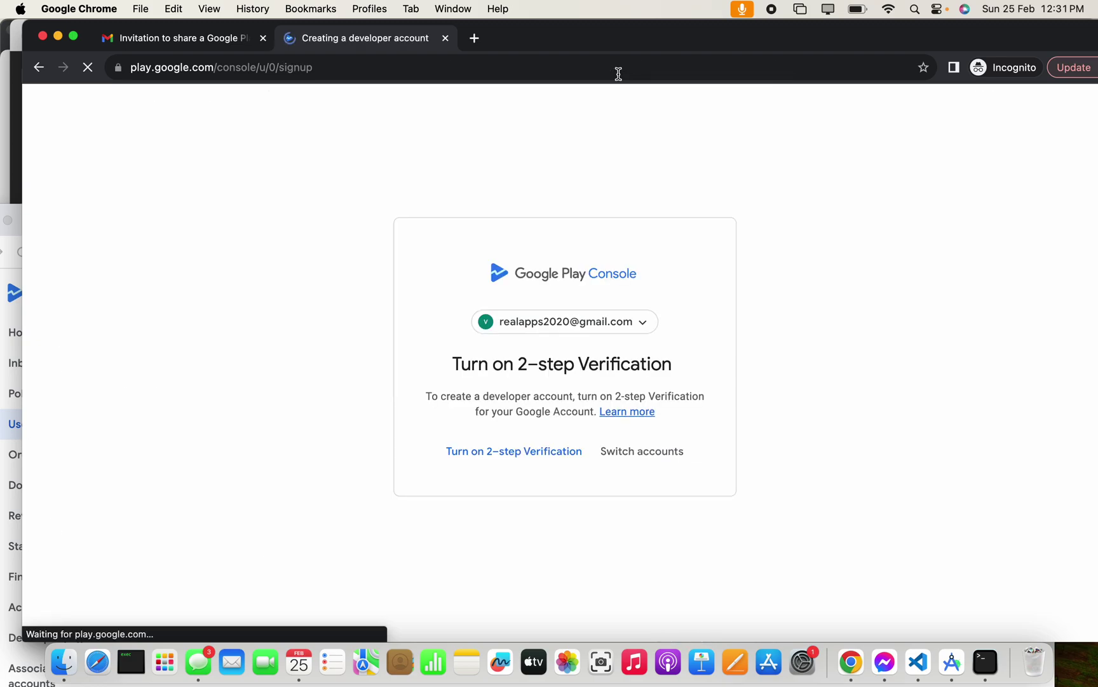